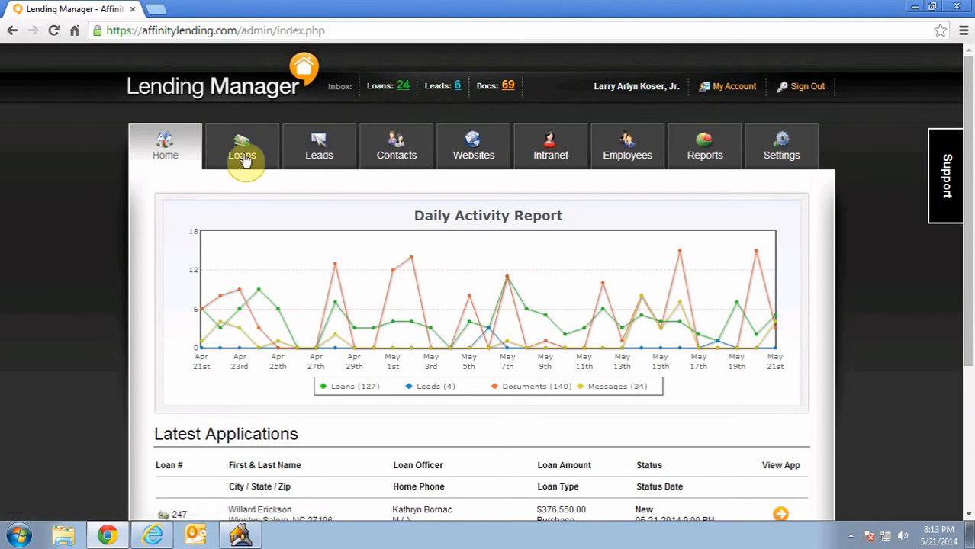
- Look over the latest applications on the home page, and open and review the full loan applications list
scroll(149, 203, down, 3)
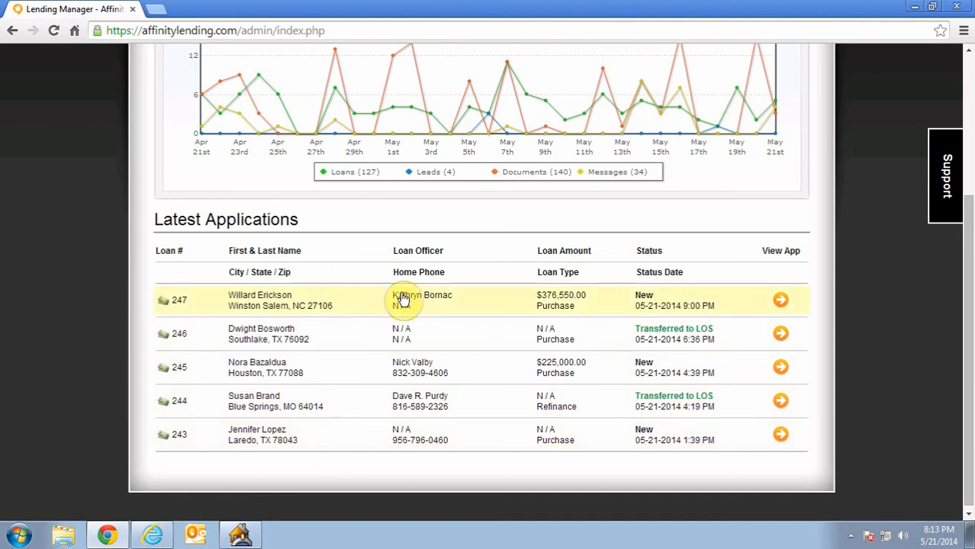
scroll(345, 438, up, 3)
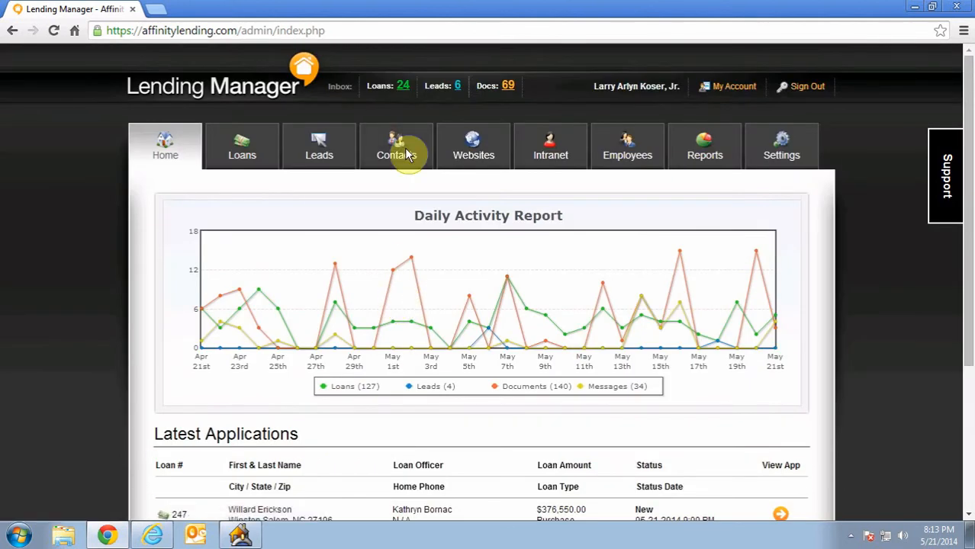
click(400, 90)
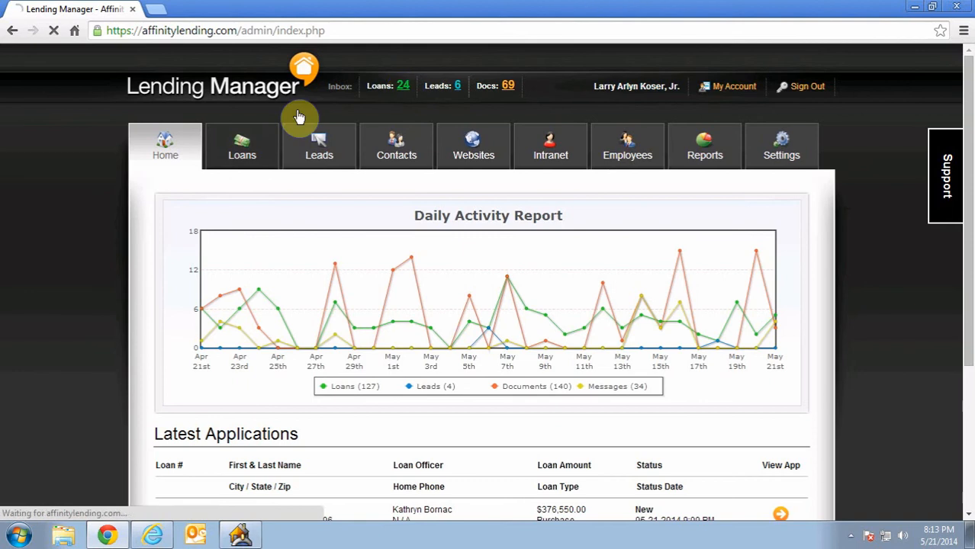
scroll(245, 153, down, 2)
scroll(246, 153, down, 1)
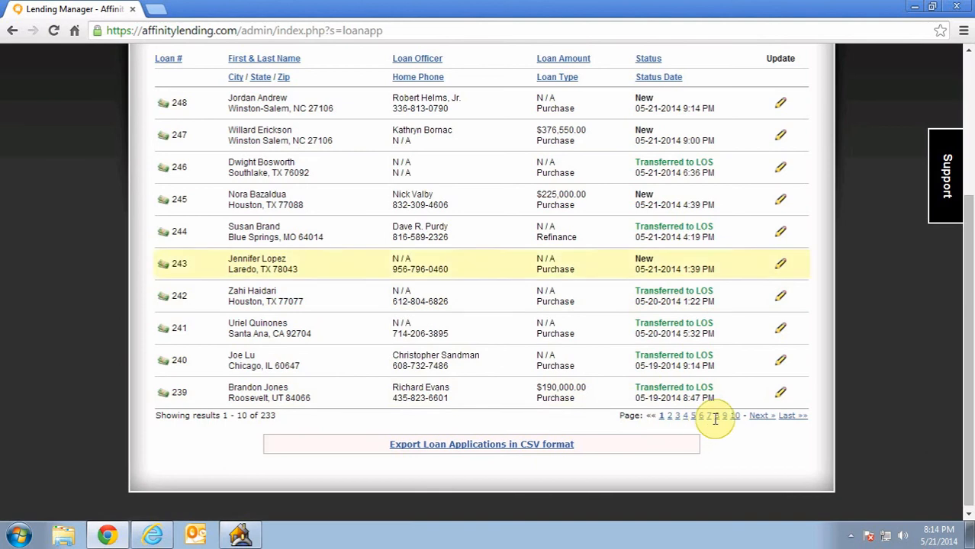
scroll(710, 419, up, 2)
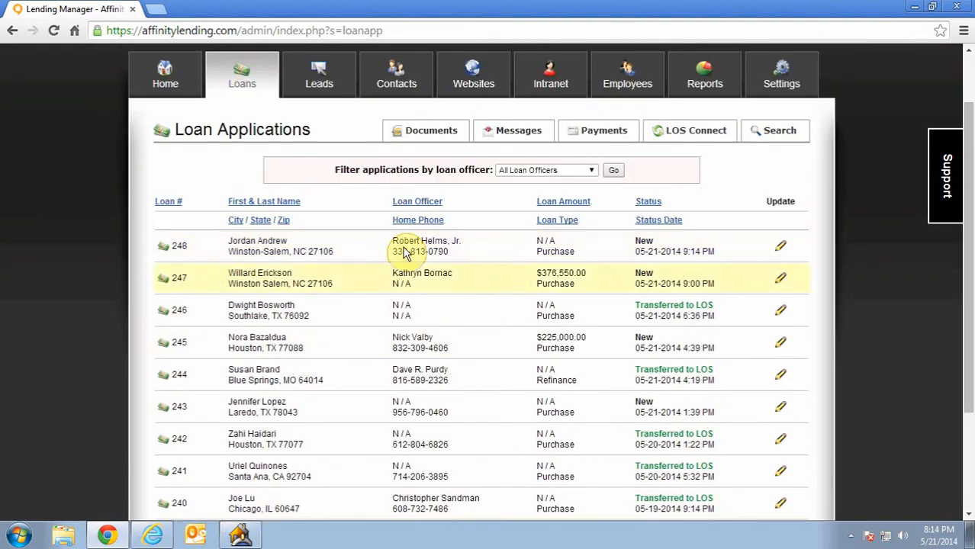
scroll(412, 252, up, 1)
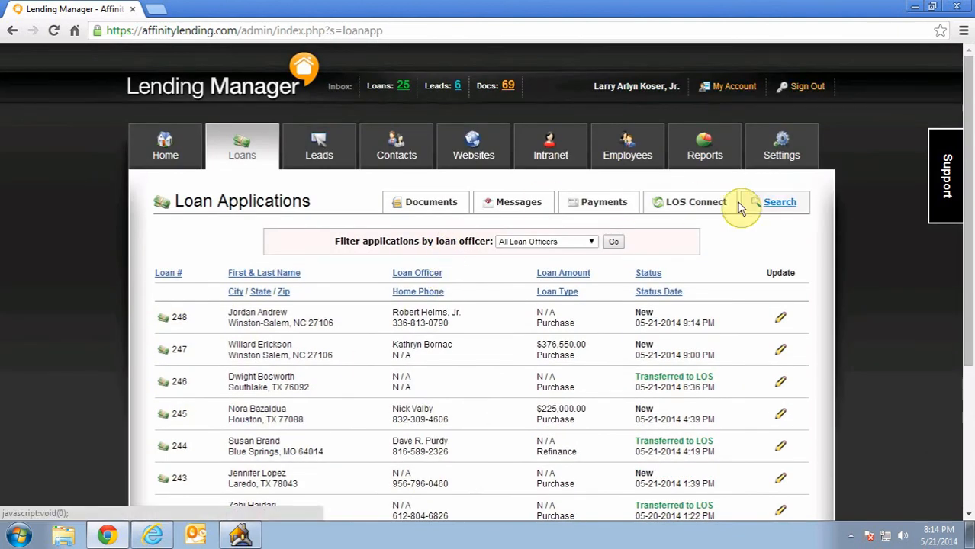
- Search the loan applications by part of the borrower's last name and open the $999,998.00 purchase application
click(776, 205)
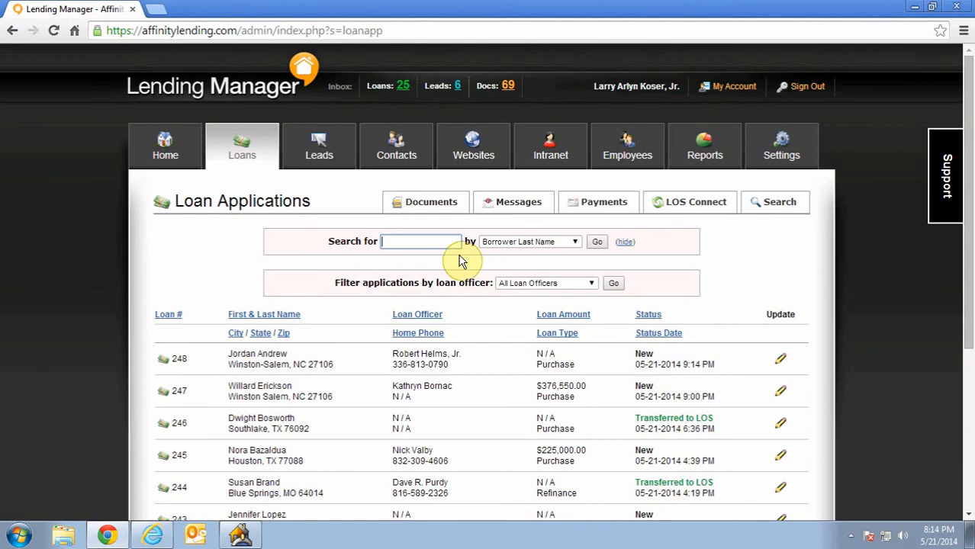
click(425, 240)
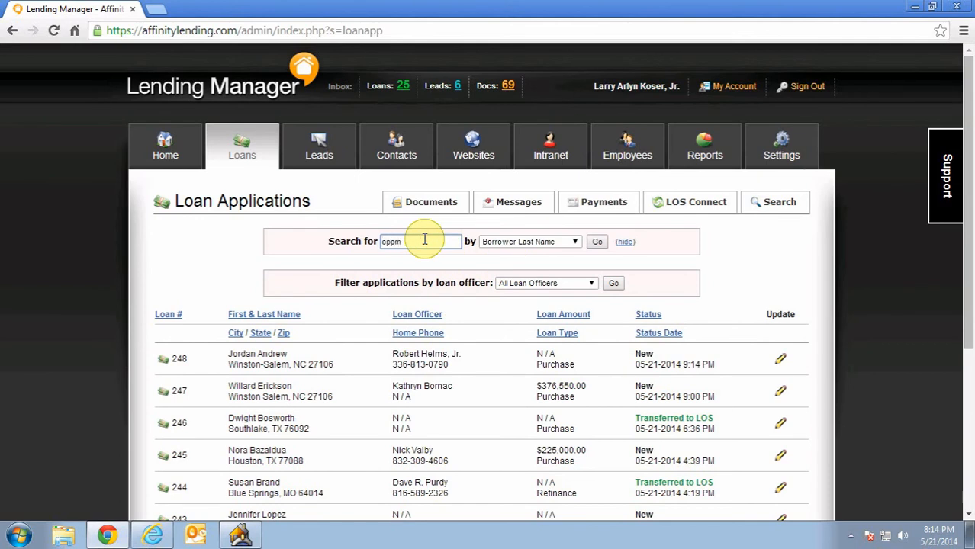
click(597, 242)
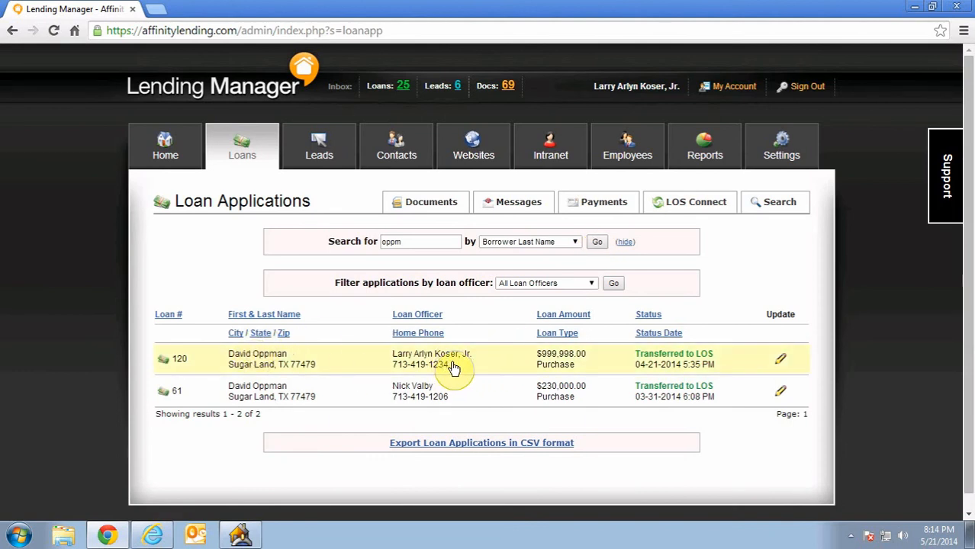
click(485, 366)
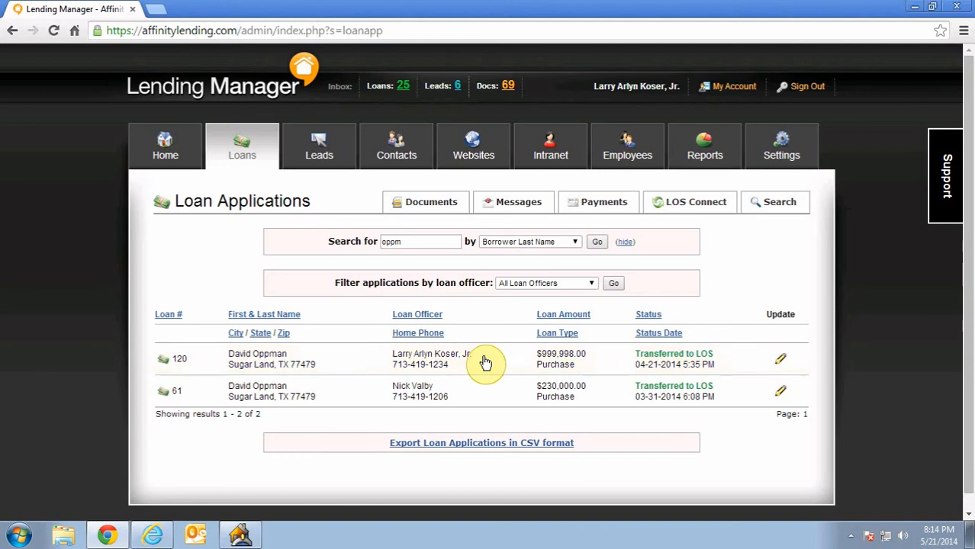
click(468, 366)
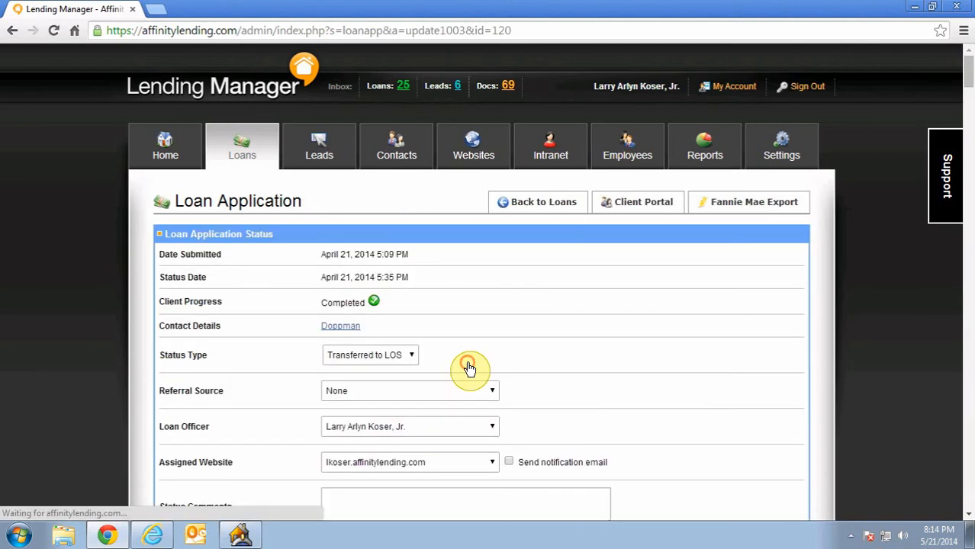
- Export the loan application in Fannie Mae format and check the downloaded loanapp_120.fnm in its folder
click(752, 208)
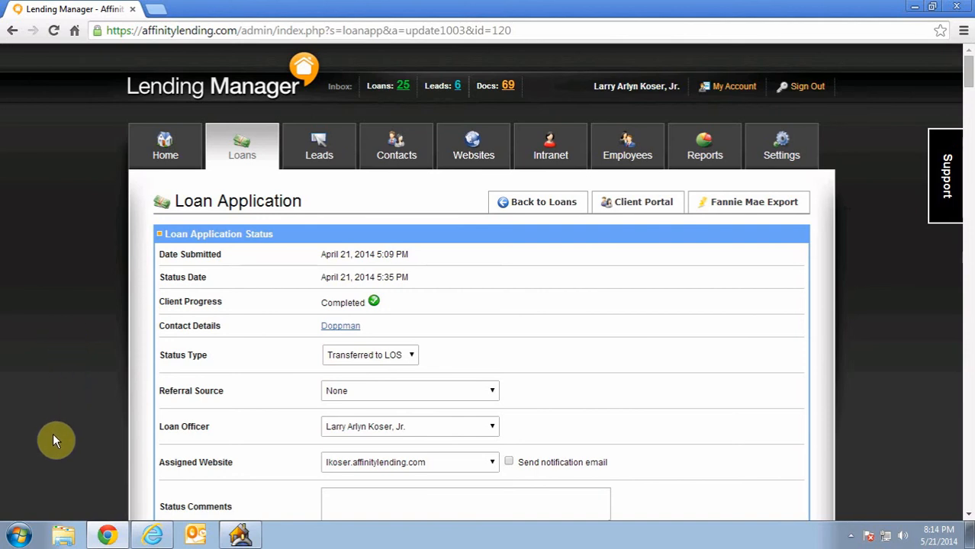
click(742, 204)
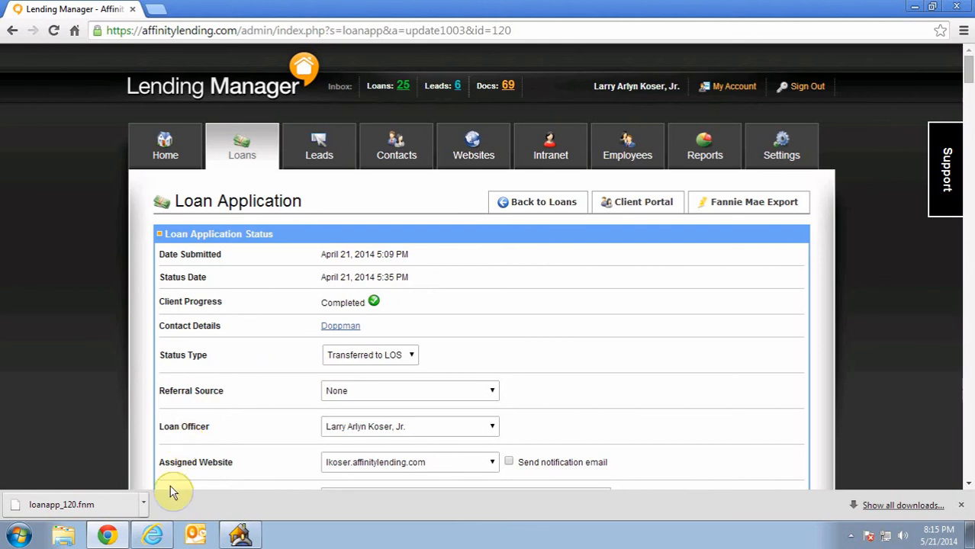
click(143, 504)
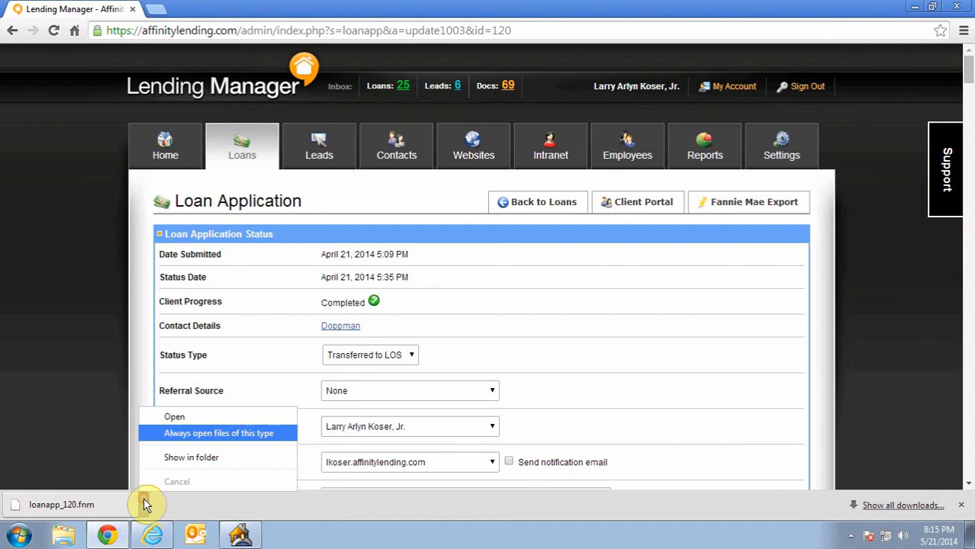
click(193, 459)
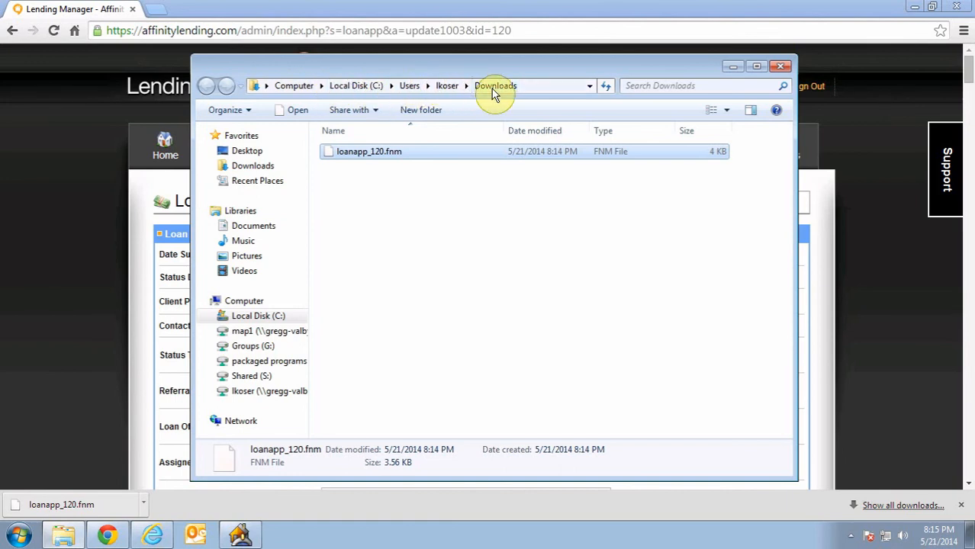
click(780, 66)
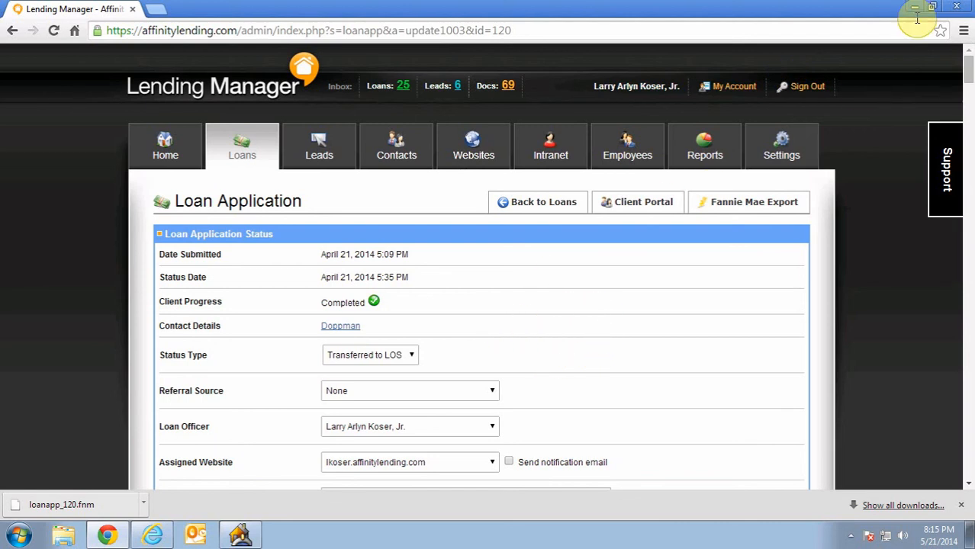
- Switch to Point and create a new loan file from the master template Affinity Houston #100 Conv - Retail
click(241, 535)
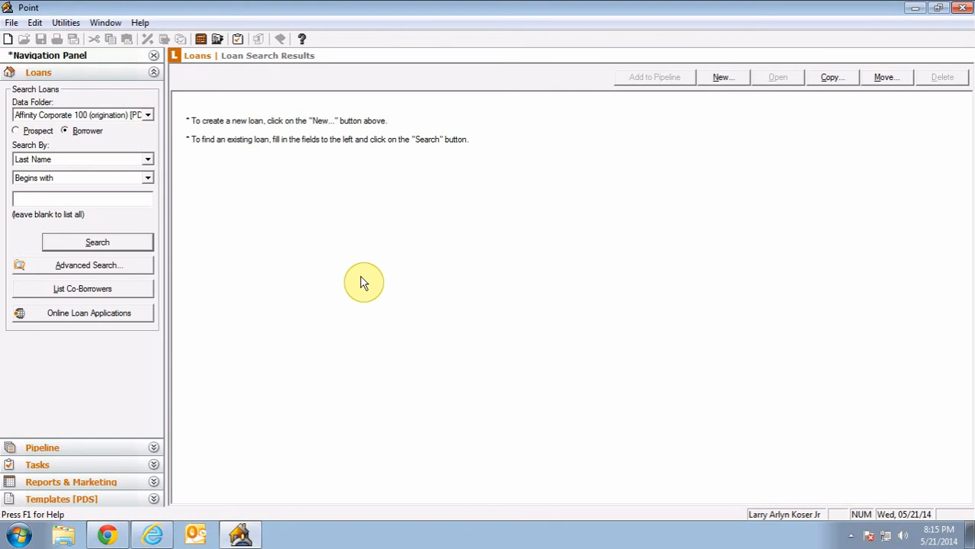
click(721, 78)
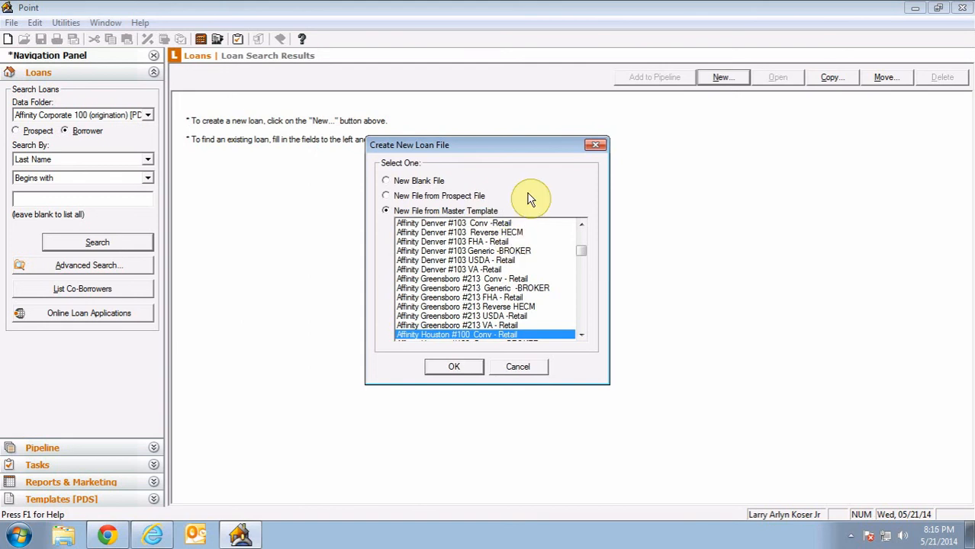
click(387, 183)
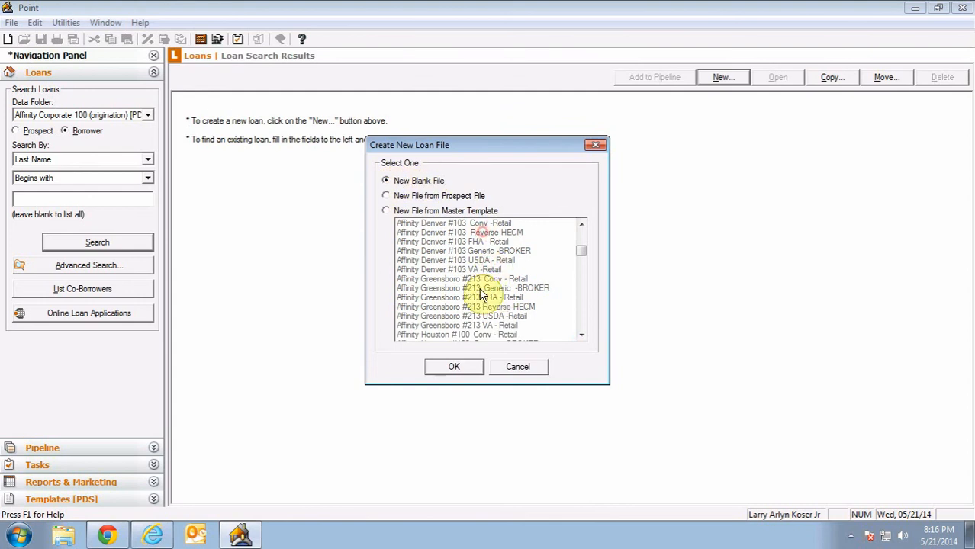
click(386, 211)
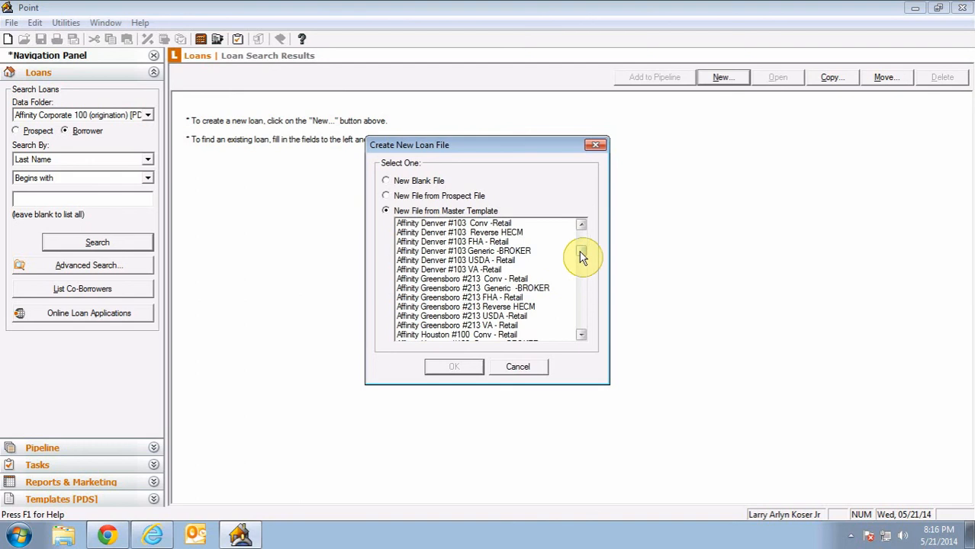
click(581, 334)
click(582, 334)
click(581, 334)
click(581, 334)
click(582, 334)
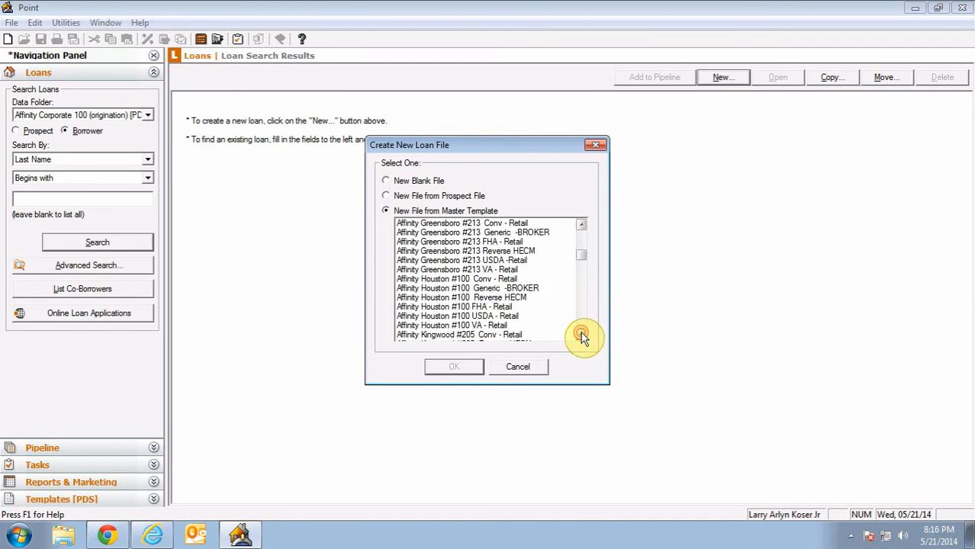
click(581, 334)
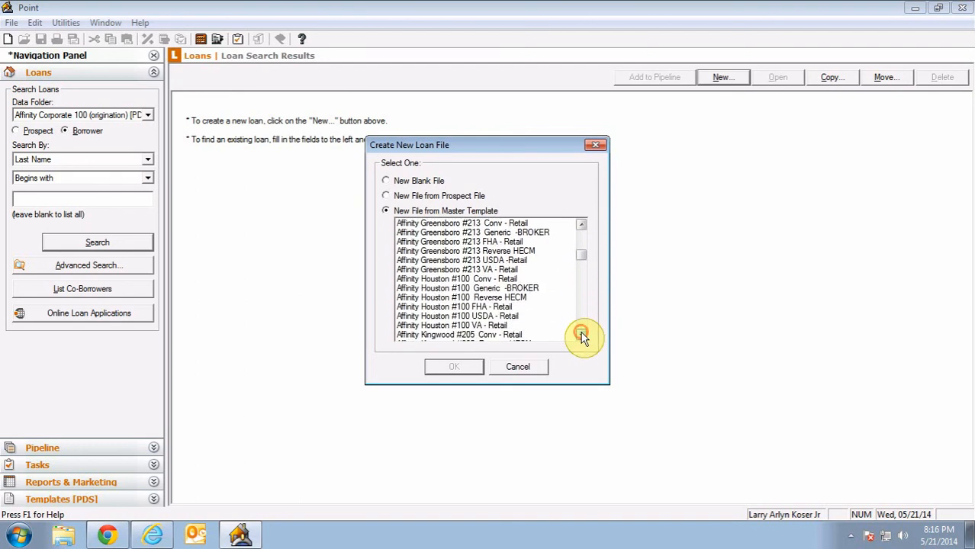
click(450, 281)
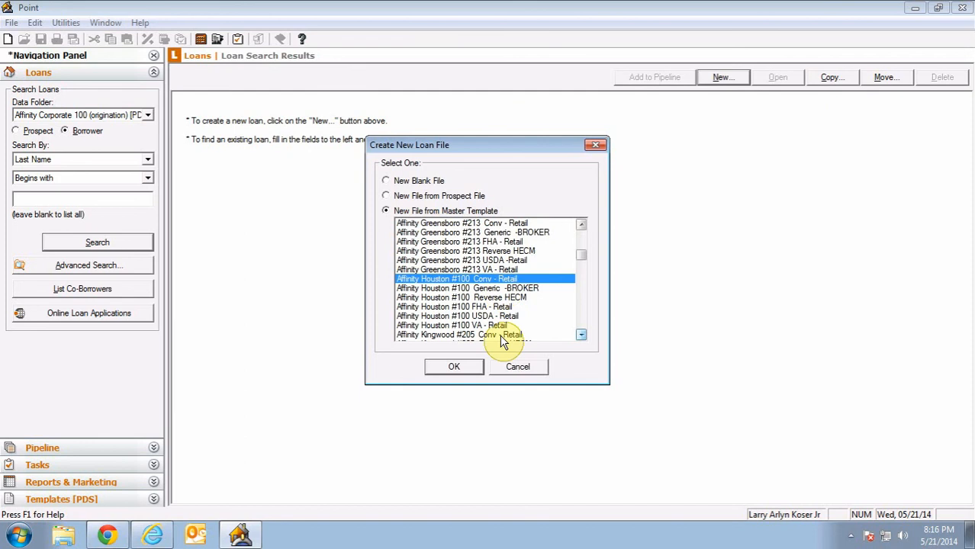
click(455, 368)
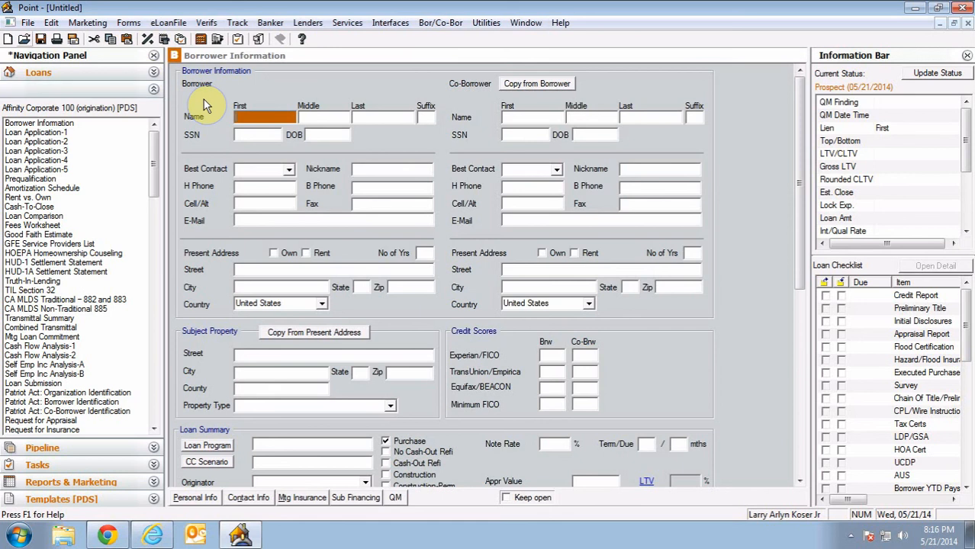
- Import loanapp_120.fnm from the Downloads folder into the new loan file as Fannie Mae DO/DU (Local) data
click(28, 23)
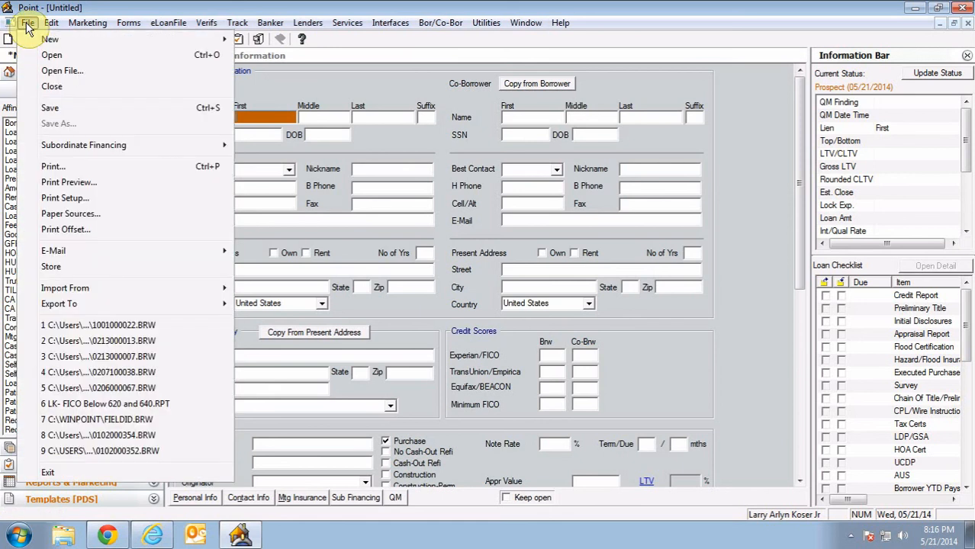
mouse_move(83, 286)
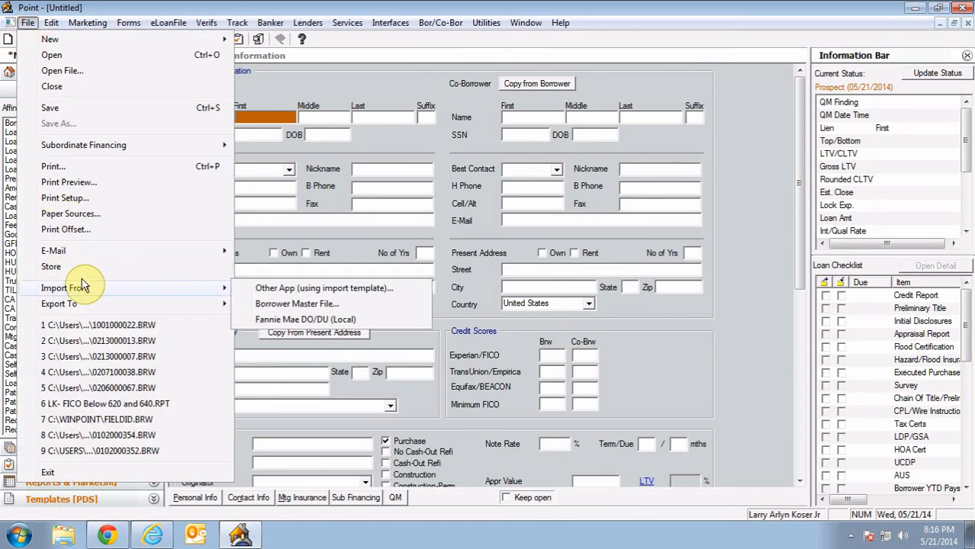
click(279, 321)
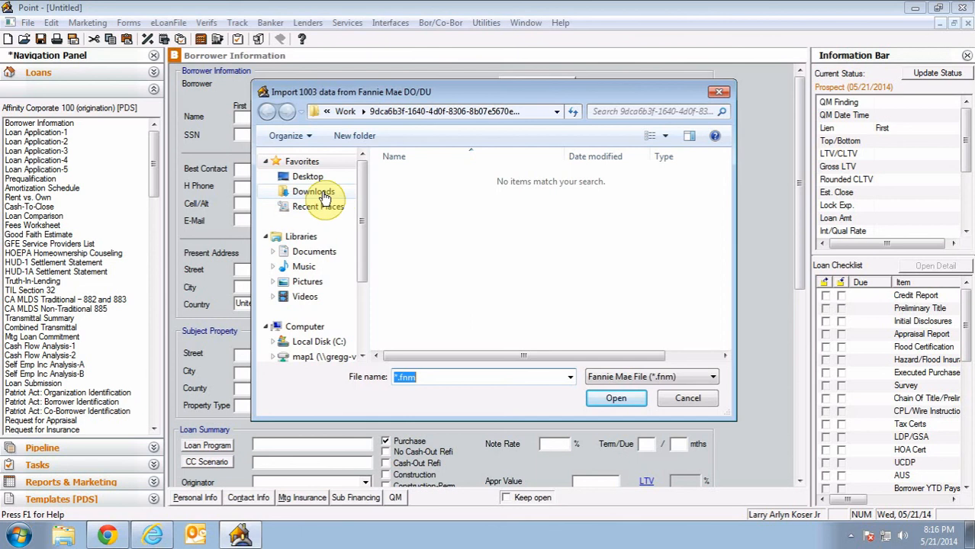
click(325, 197)
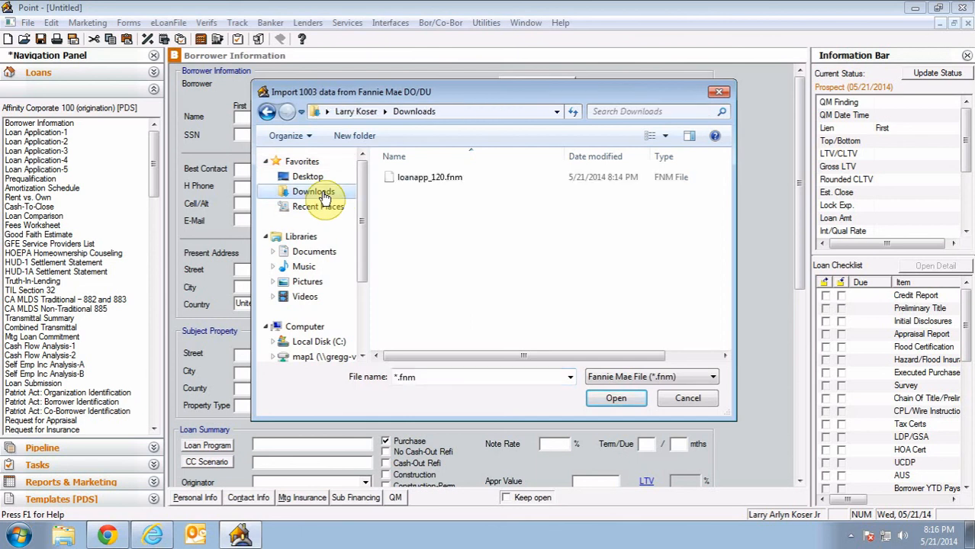
click(437, 184)
click(615, 398)
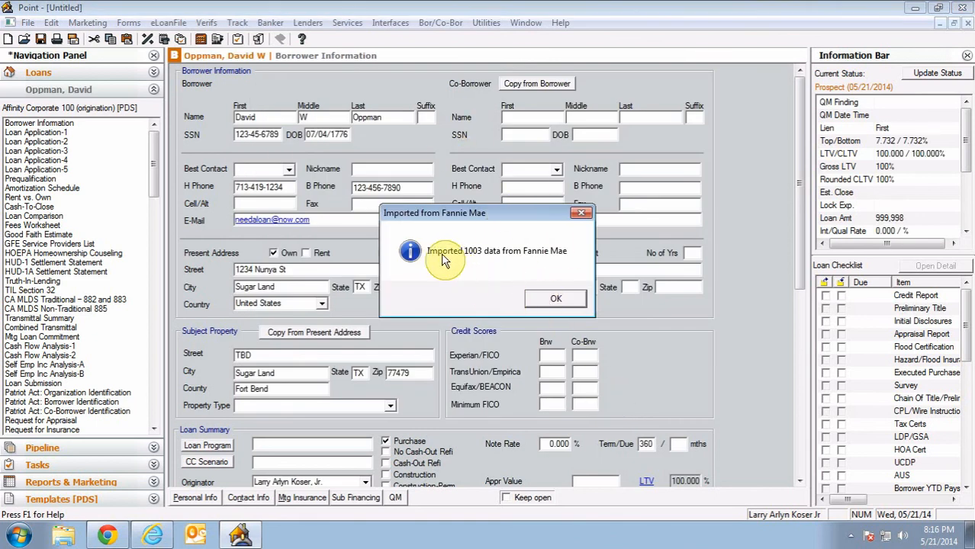
key(Return)
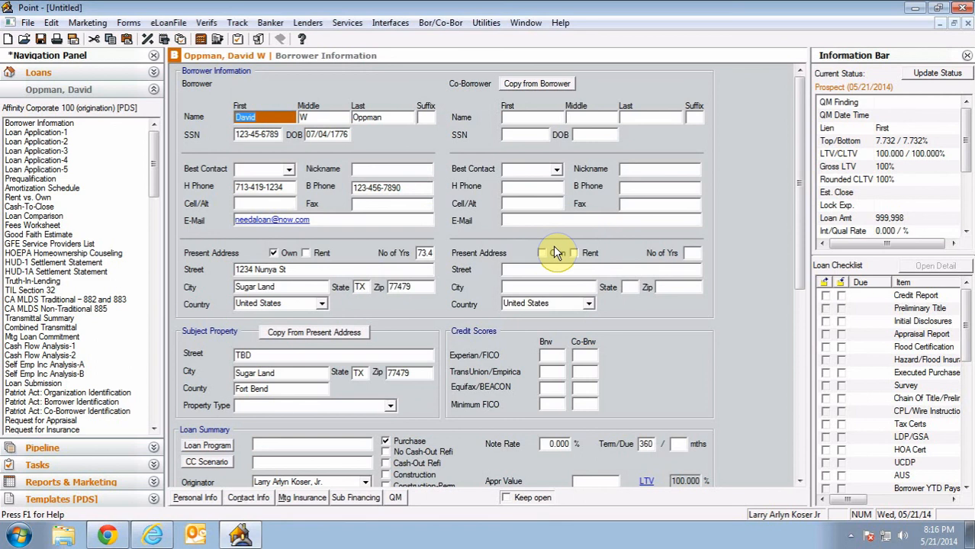